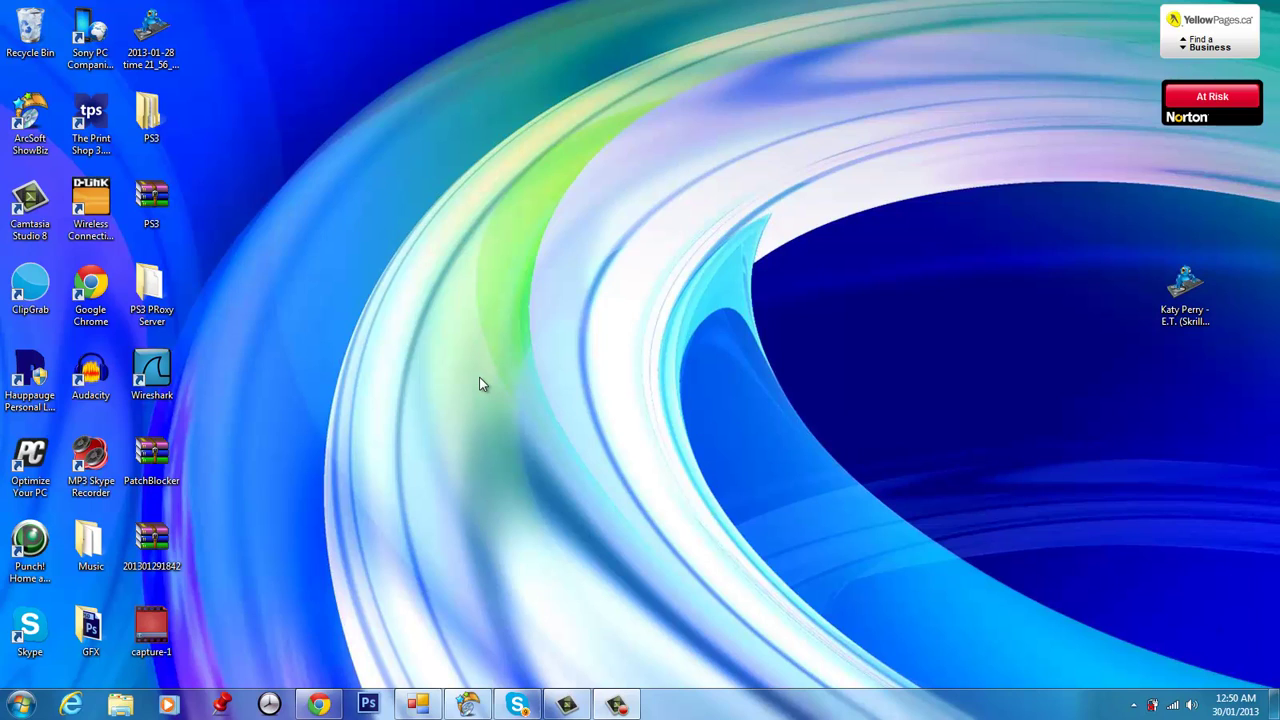
- Drag the ArcSoft ShowBiz shortcut from the left icon column to the middle of the desktop
drag(30, 135, 601, 231)
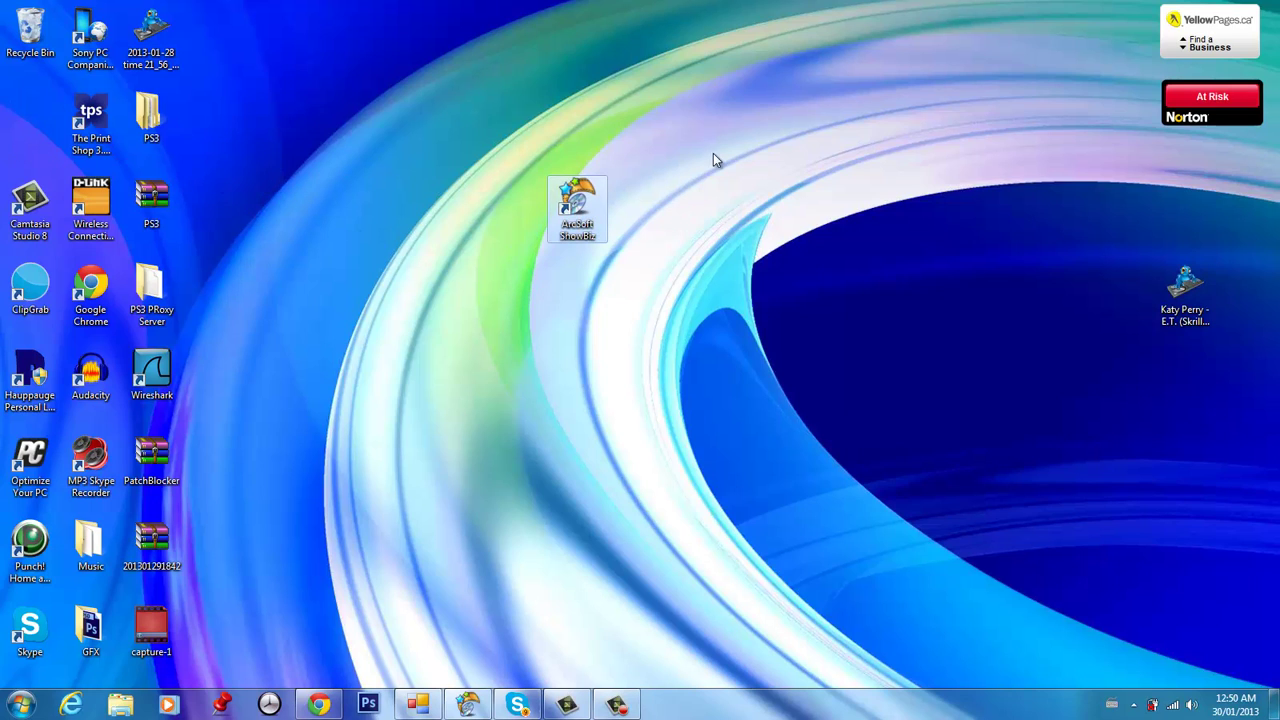
click(546, 158)
drag(453, 141, 728, 287)
drag(763, 98, 423, 313)
click(528, 305)
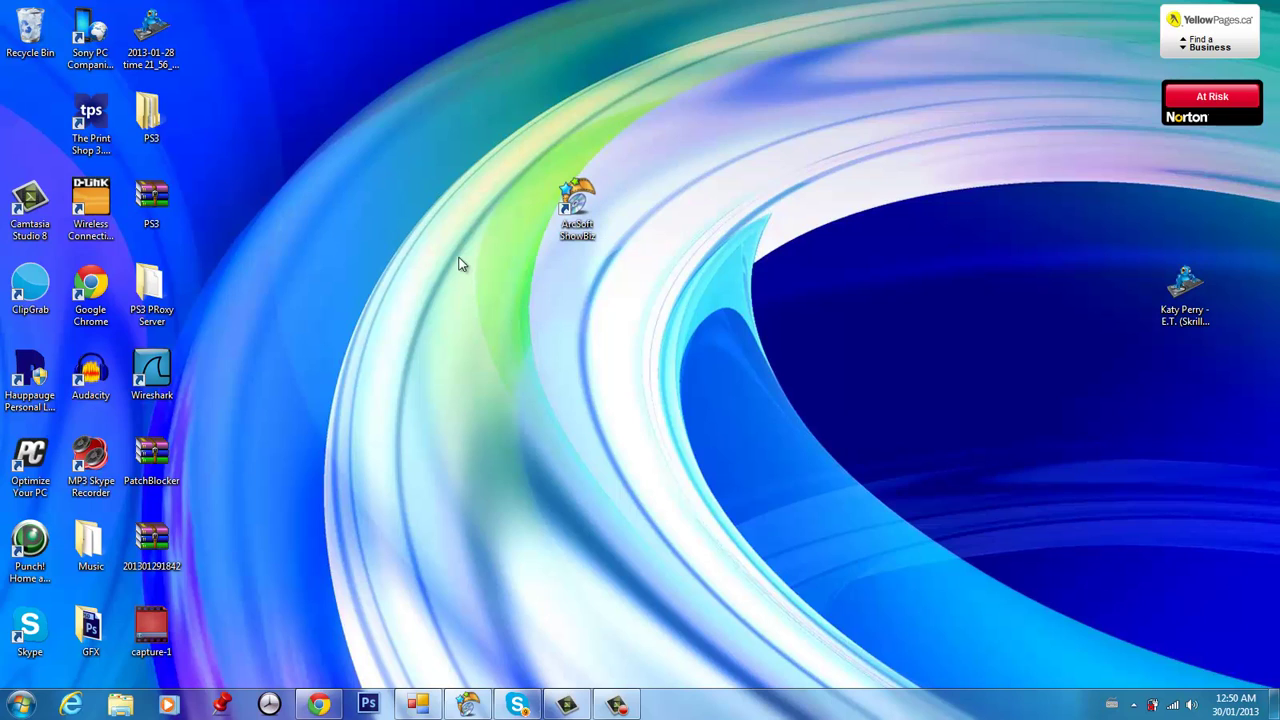
drag(424, 166, 760, 265)
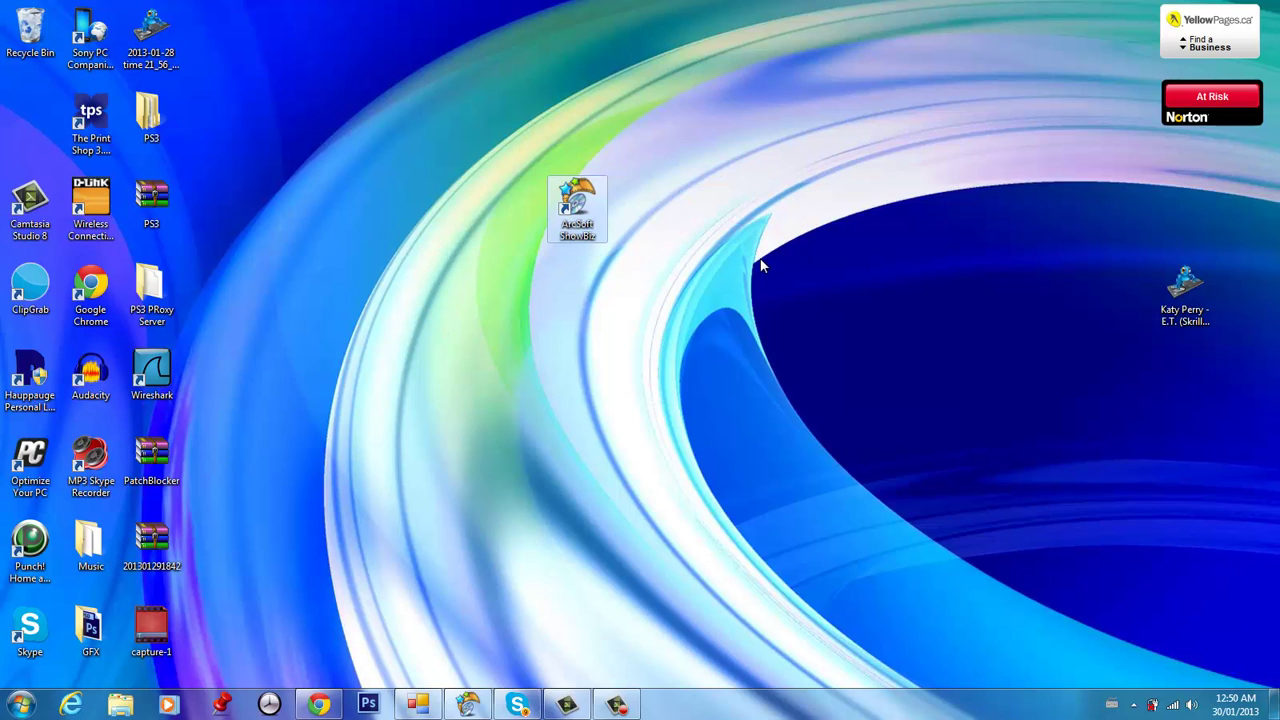
- Launch ShowBiz, switch to the Edit workspace, and show video clips in the media library
double_click(580, 224)
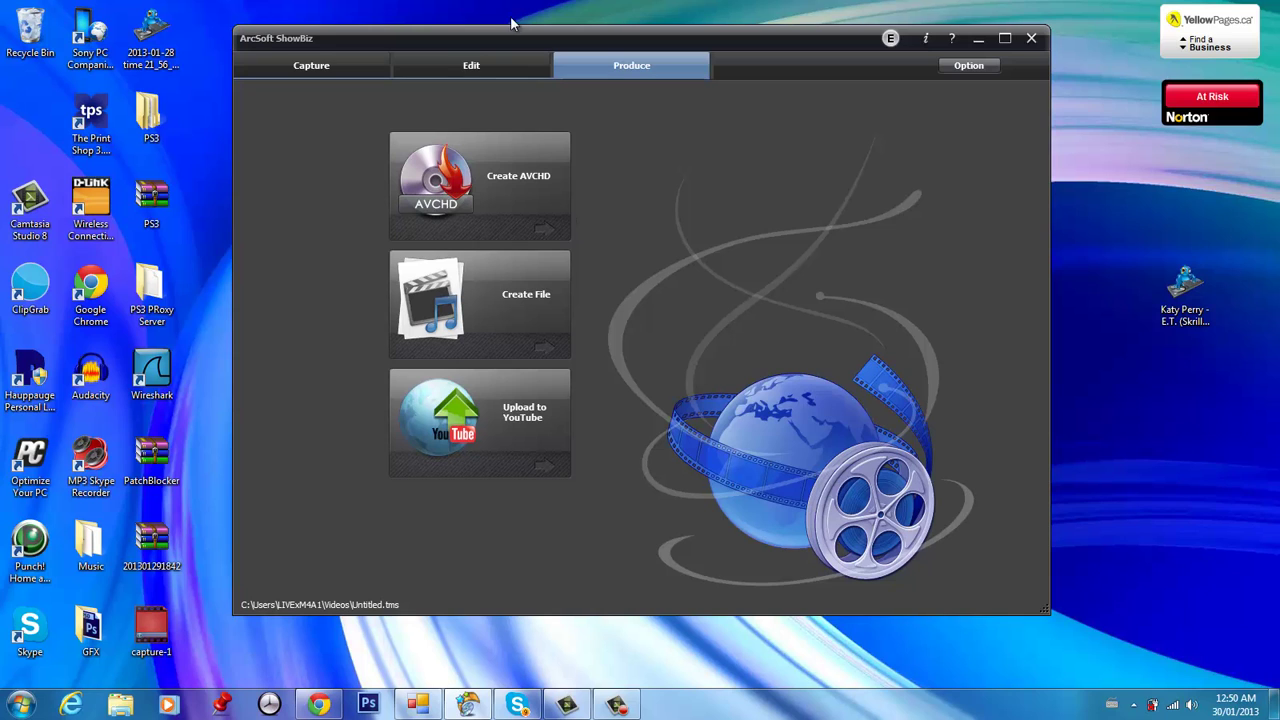
click(487, 62)
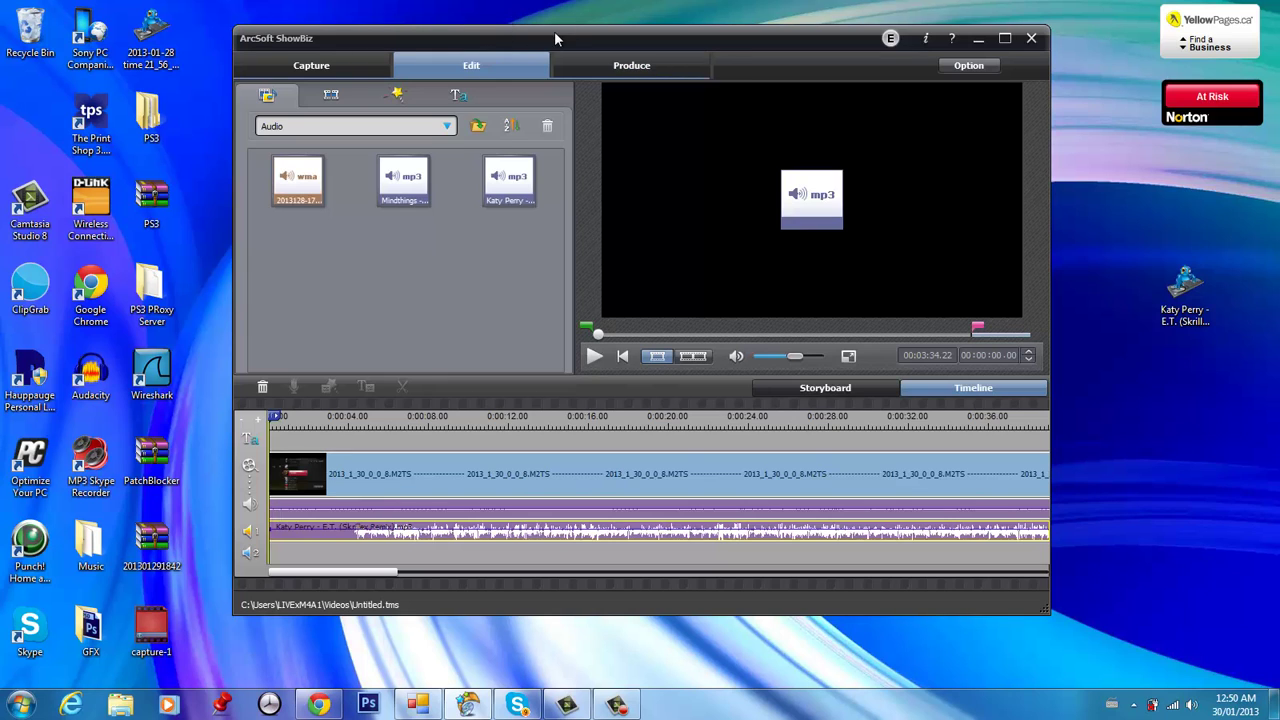
drag(556, 35, 549, 6)
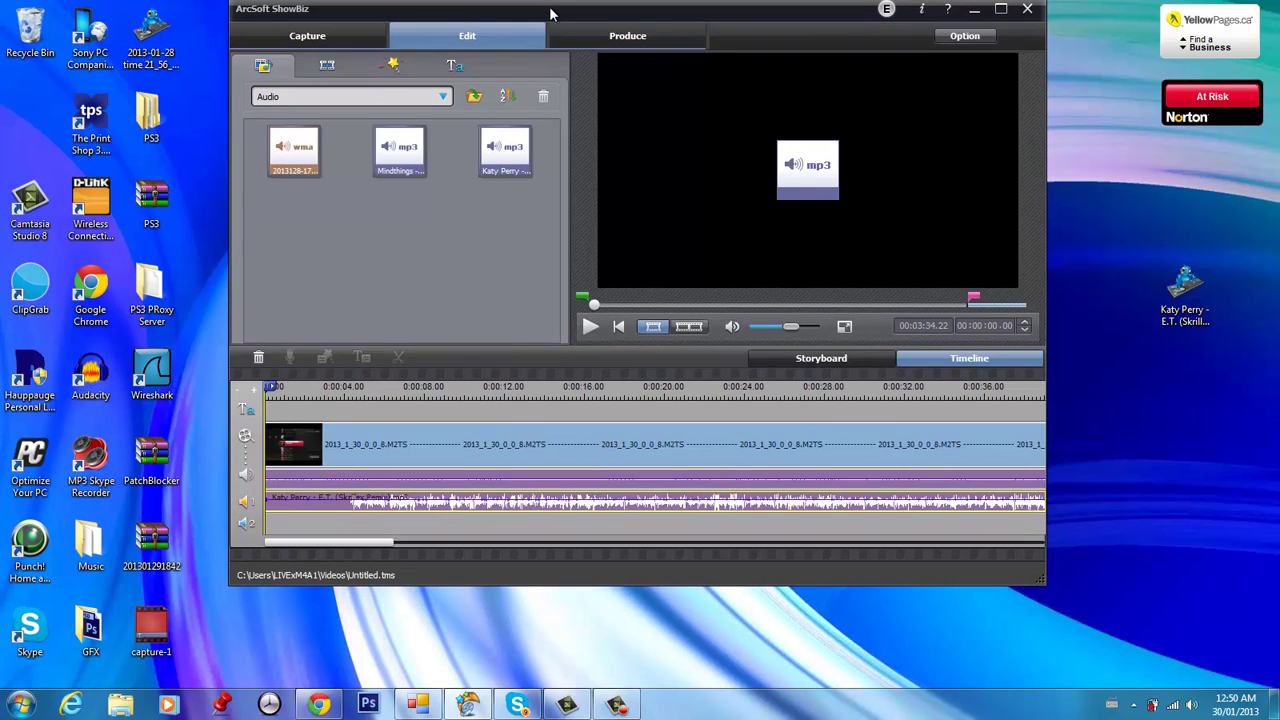
click(446, 97)
click(404, 175)
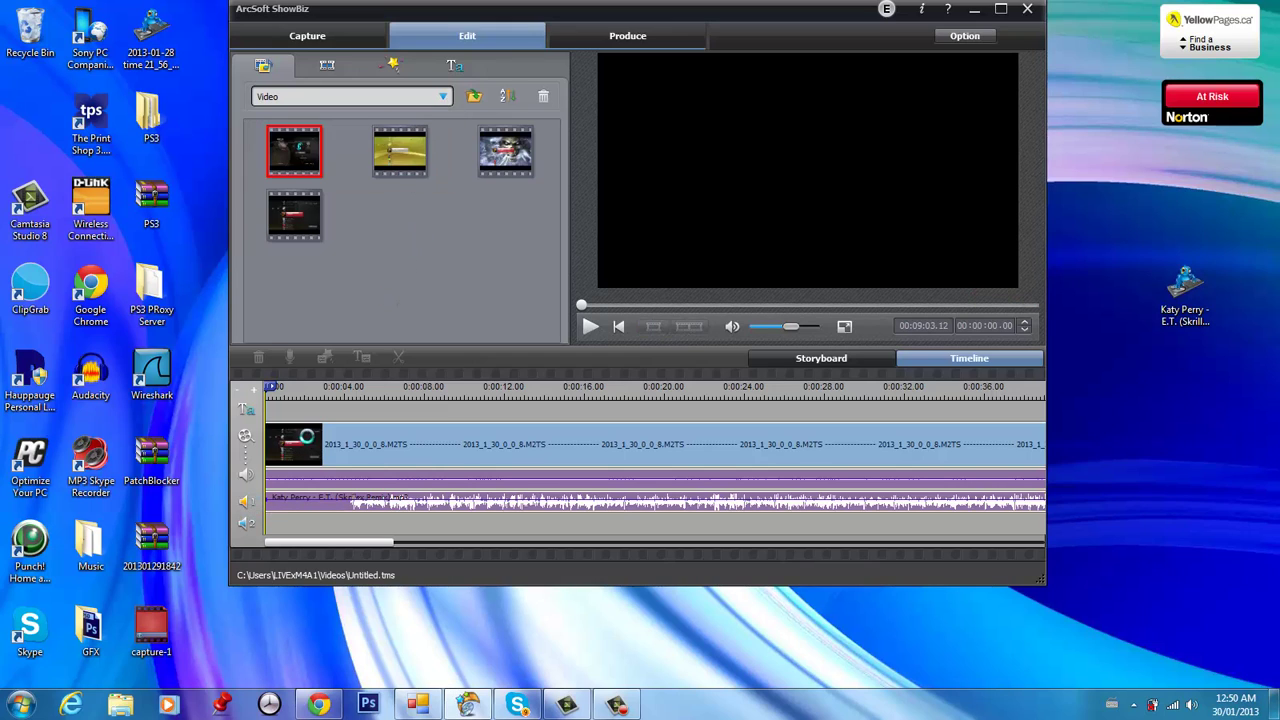
- Delete the video clip and the audio clip from the timeline
right_click(332, 442)
click(347, 500)
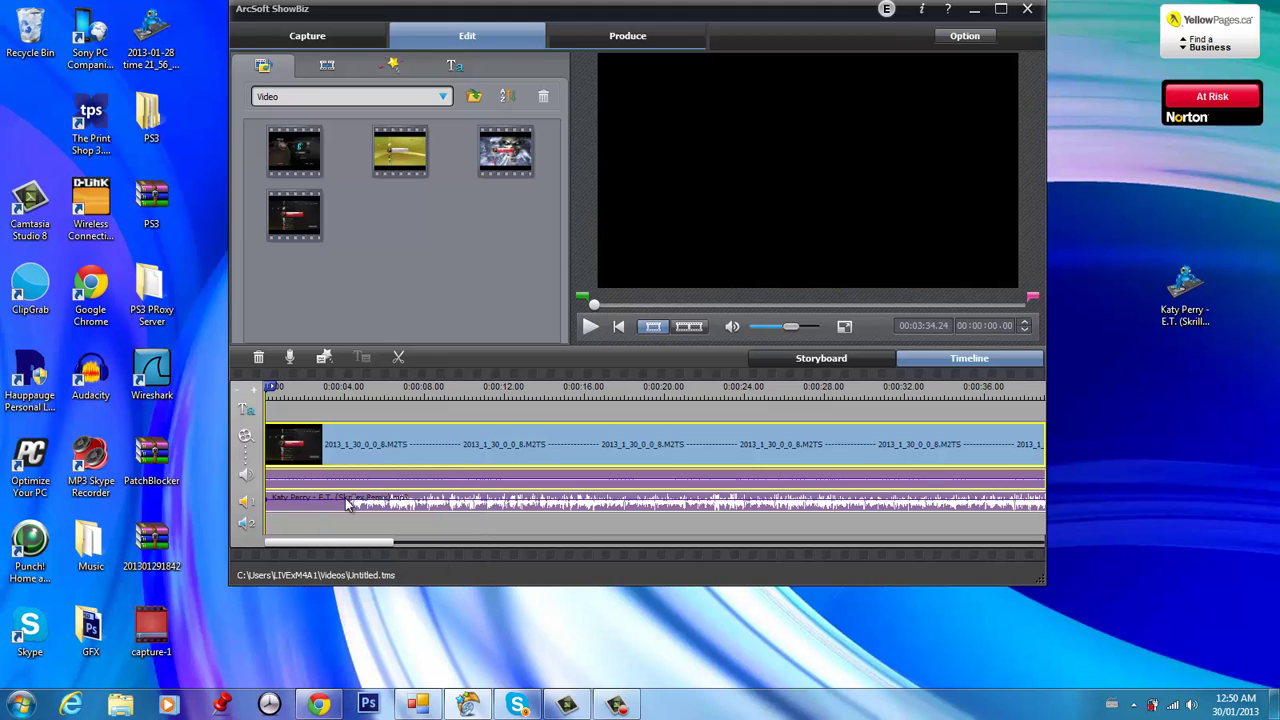
click(641, 30)
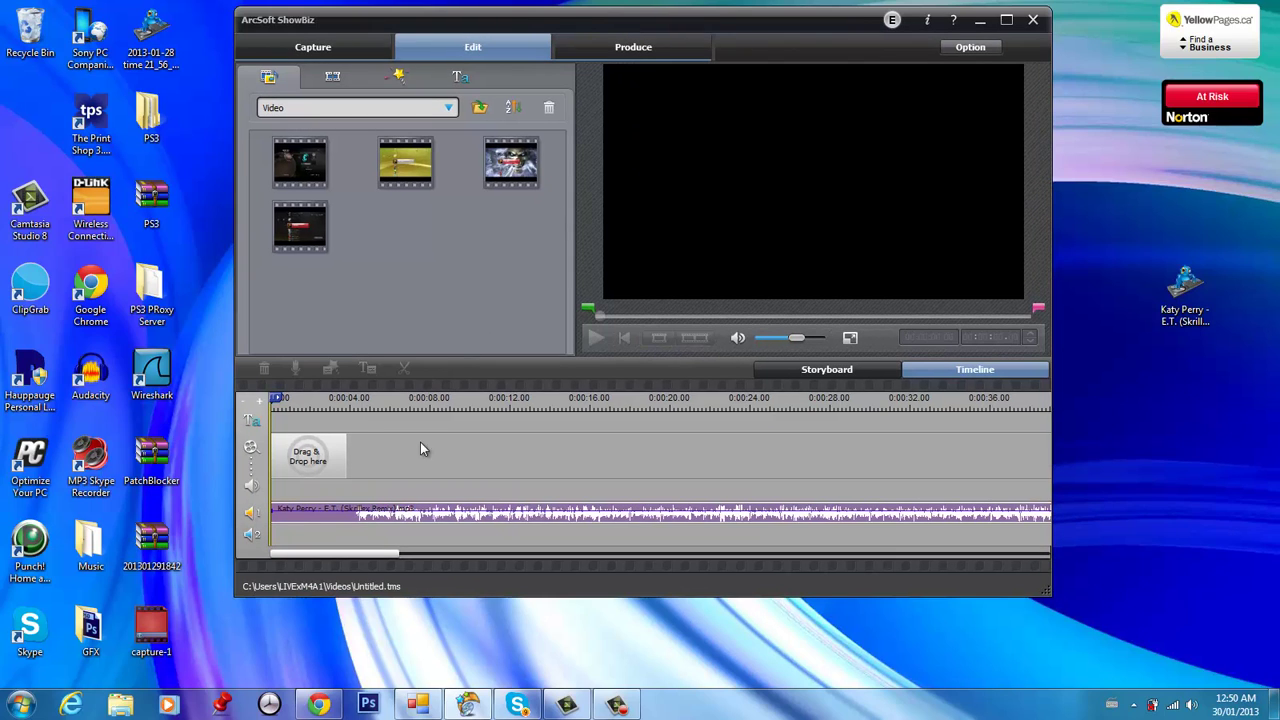
right_click(387, 516)
click(445, 570)
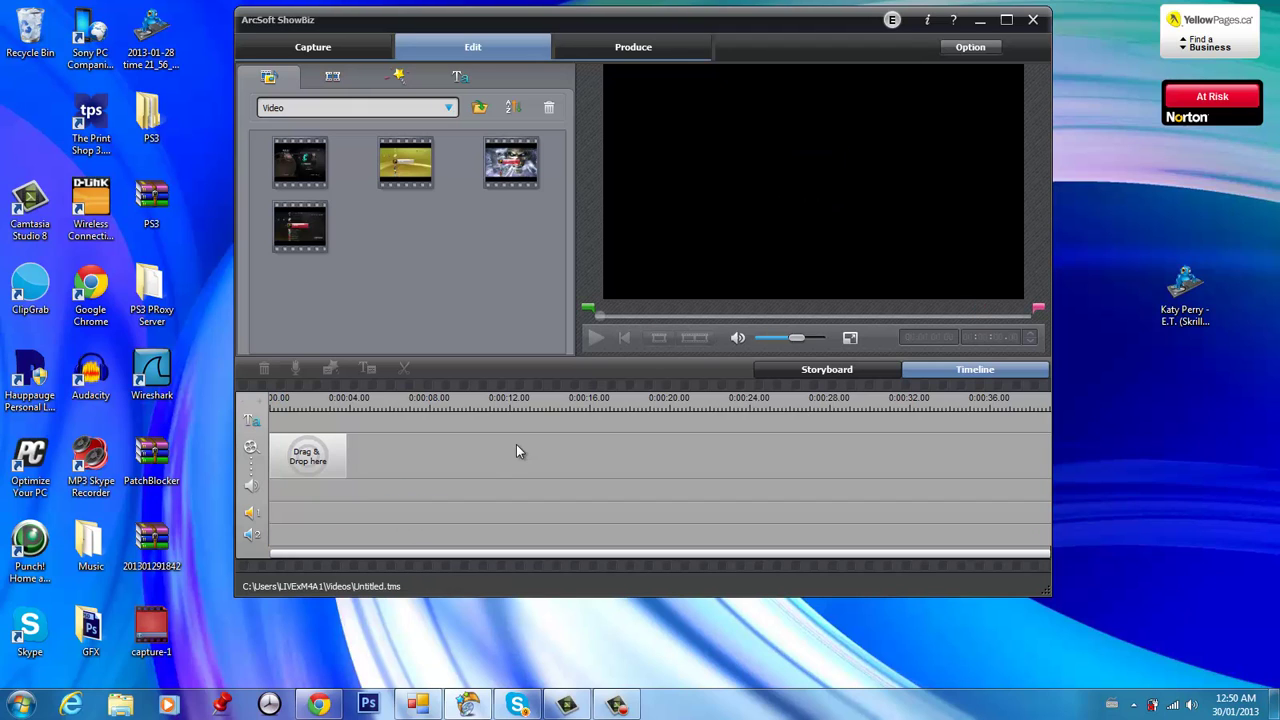
drag(564, 25, 554, 84)
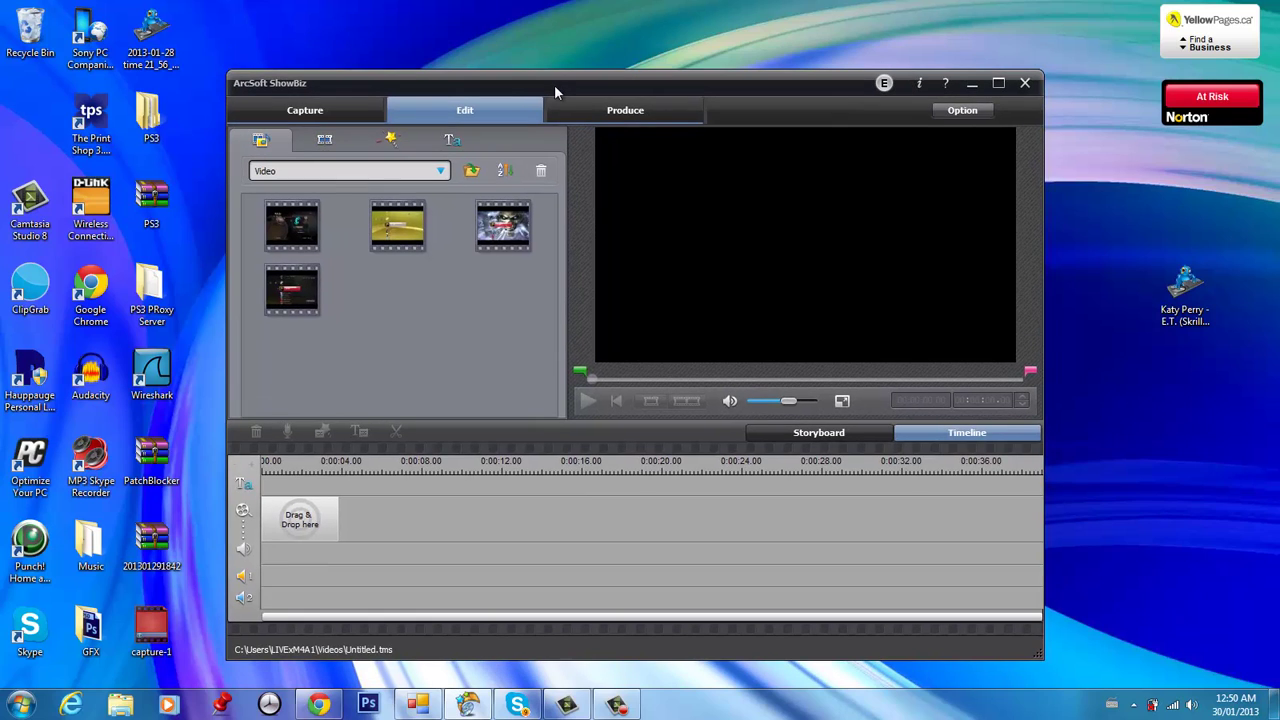
- Open the Capture module with the Hauppauge PS3 feed at 1920 x 1080 and its device settings
click(308, 111)
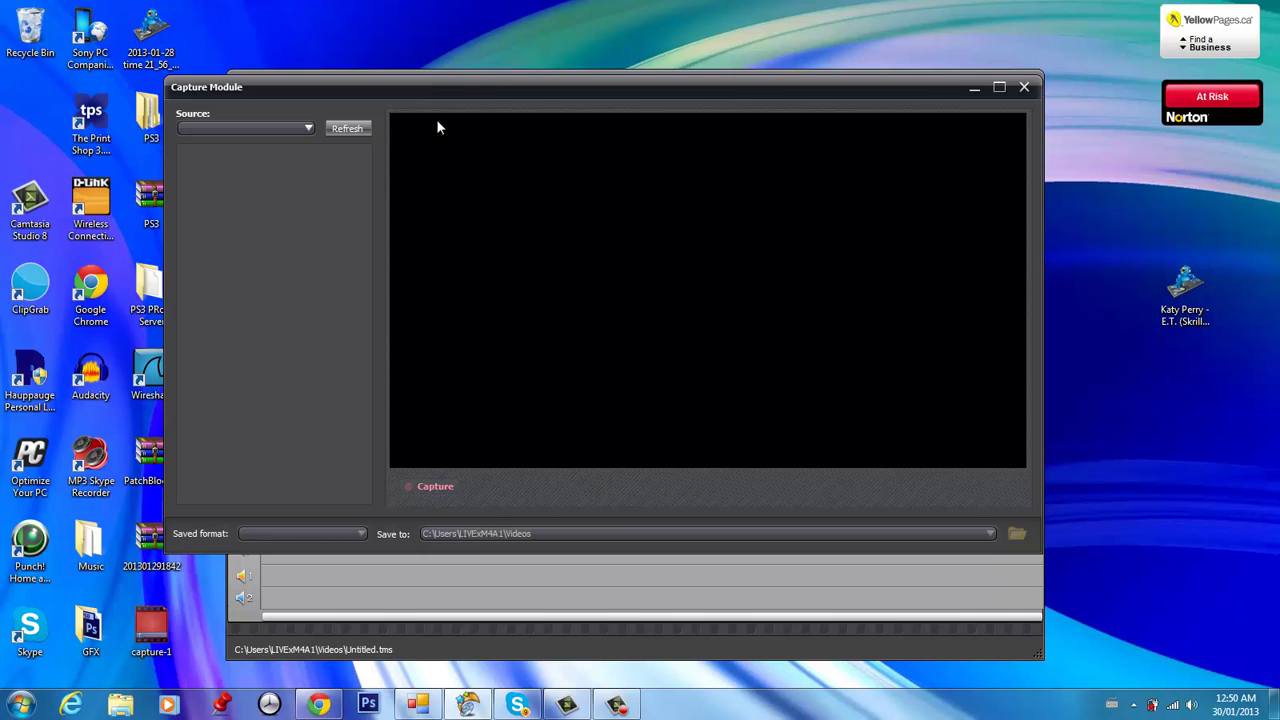
click(432, 488)
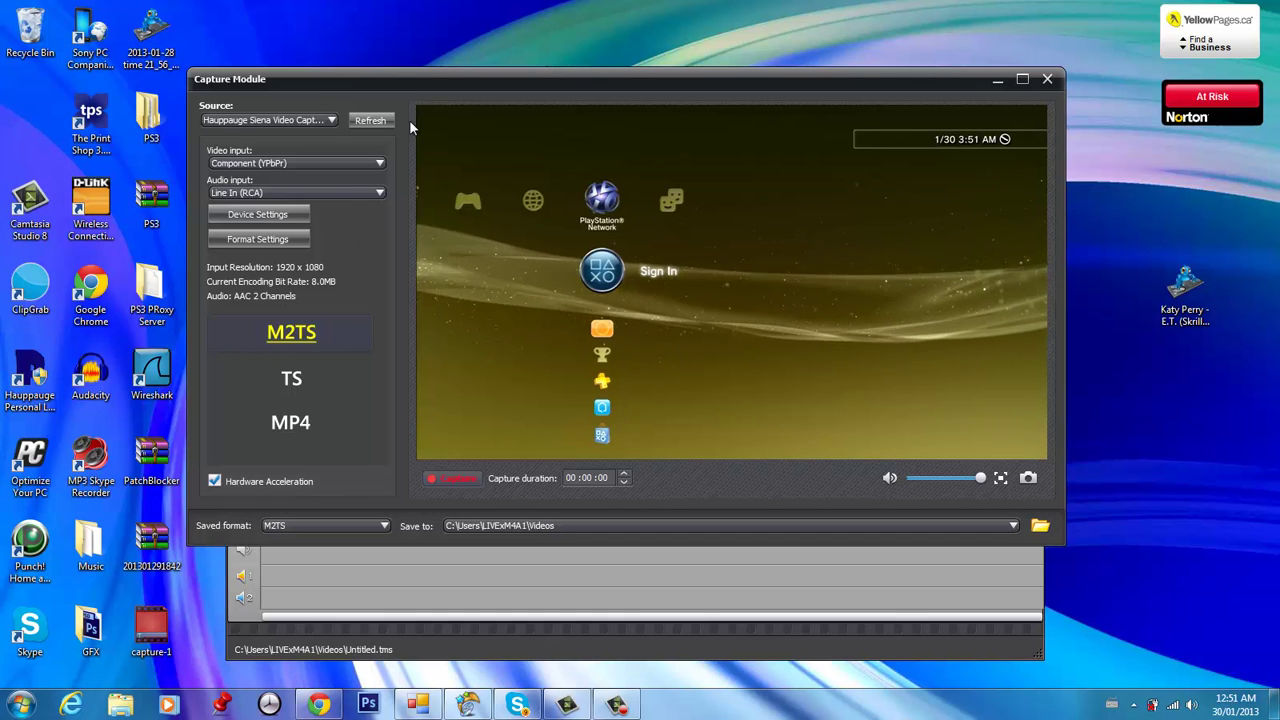
click(290, 216)
- Review the Video Decoder and Video Proc Amp tabs, then cancel the device settings unchanged
click(338, 114)
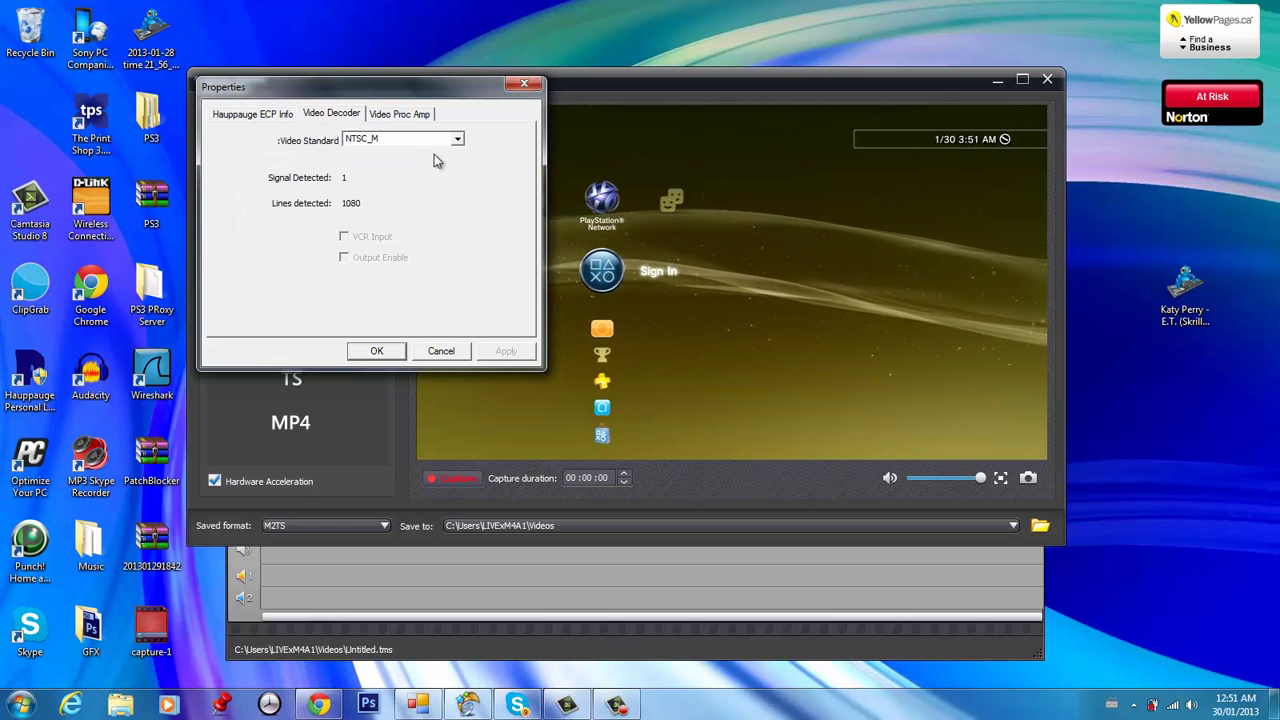
click(406, 115)
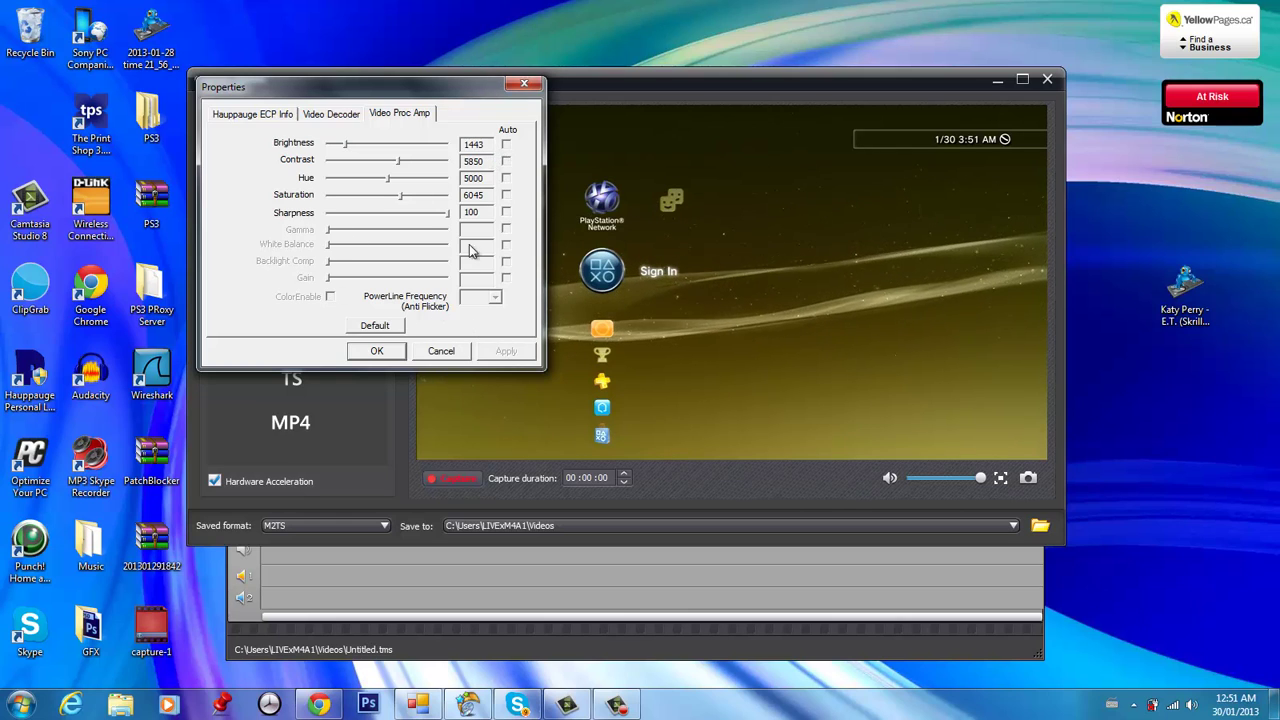
click(460, 352)
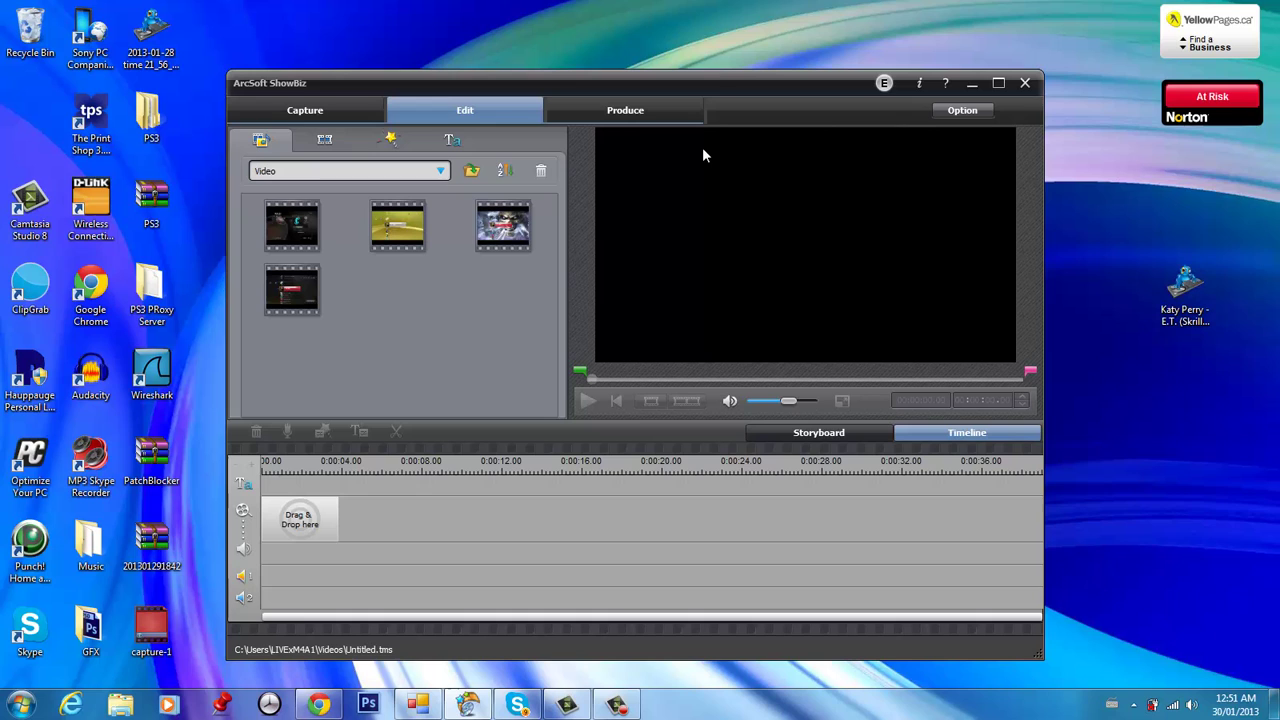
- In Option > Preferences, set the project aspect ratio to 16:9
drag(705, 79, 720, 38)
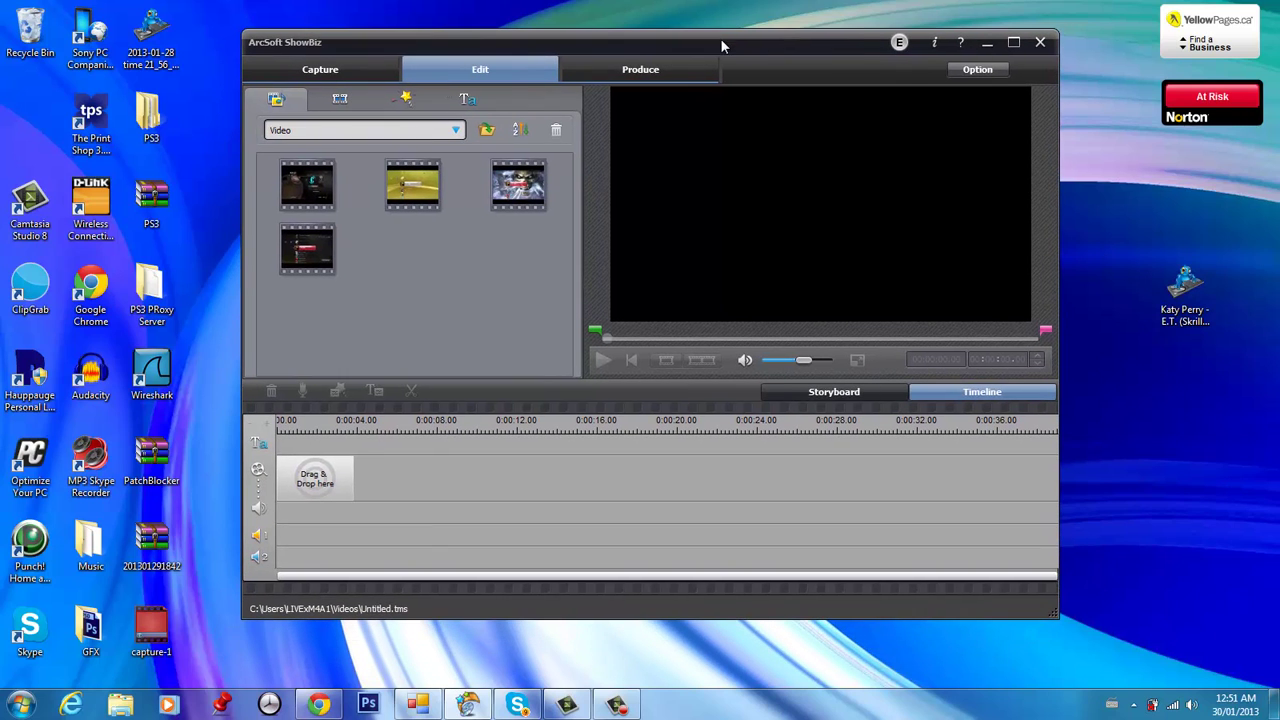
click(978, 71)
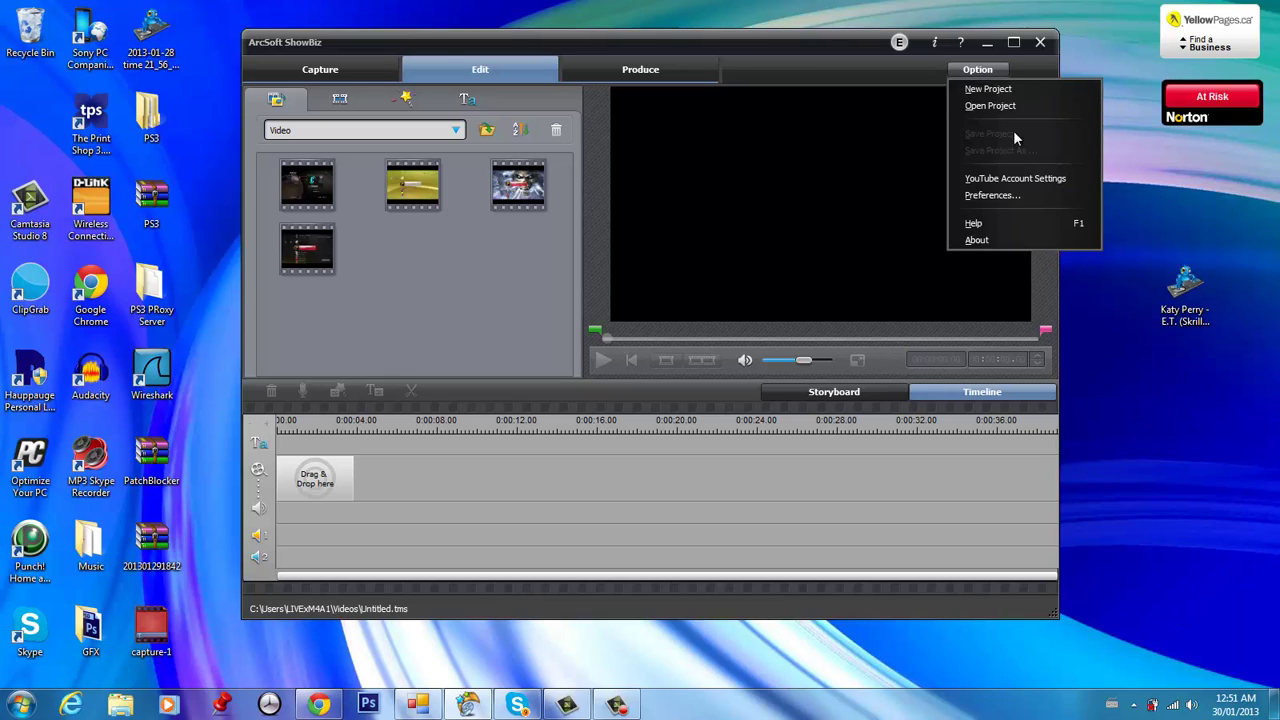
click(1012, 197)
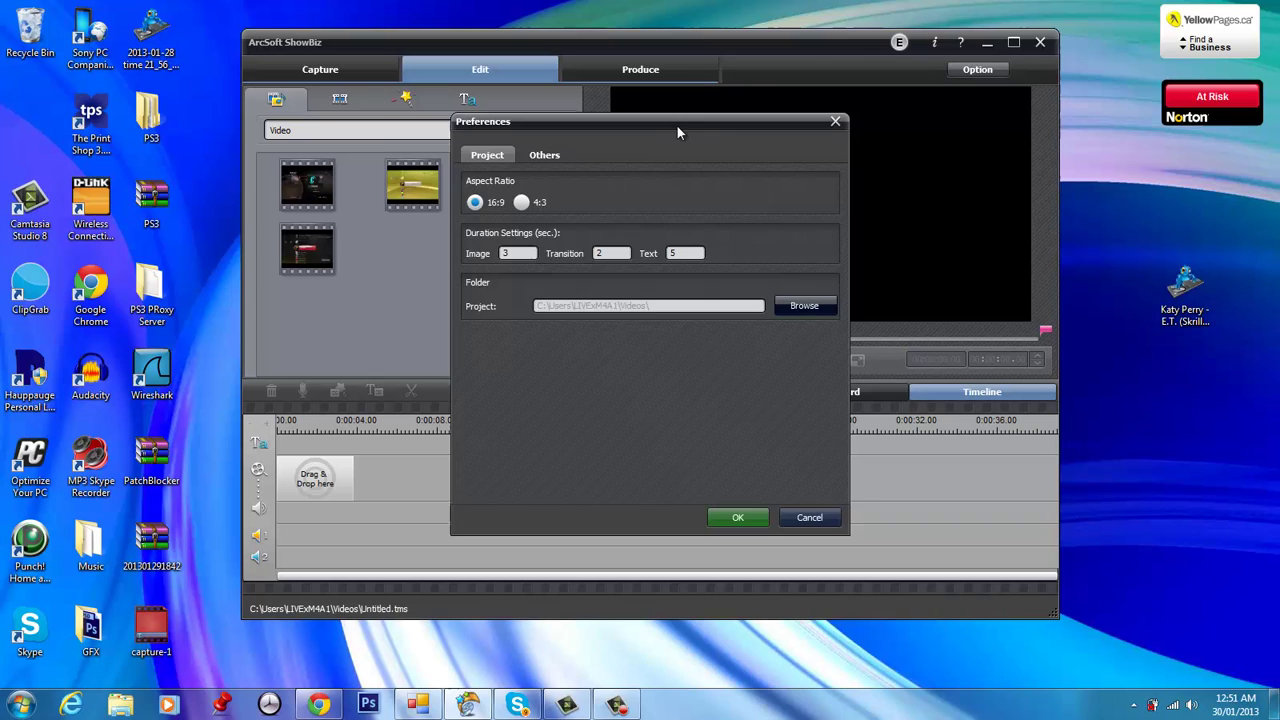
drag(676, 124, 681, 87)
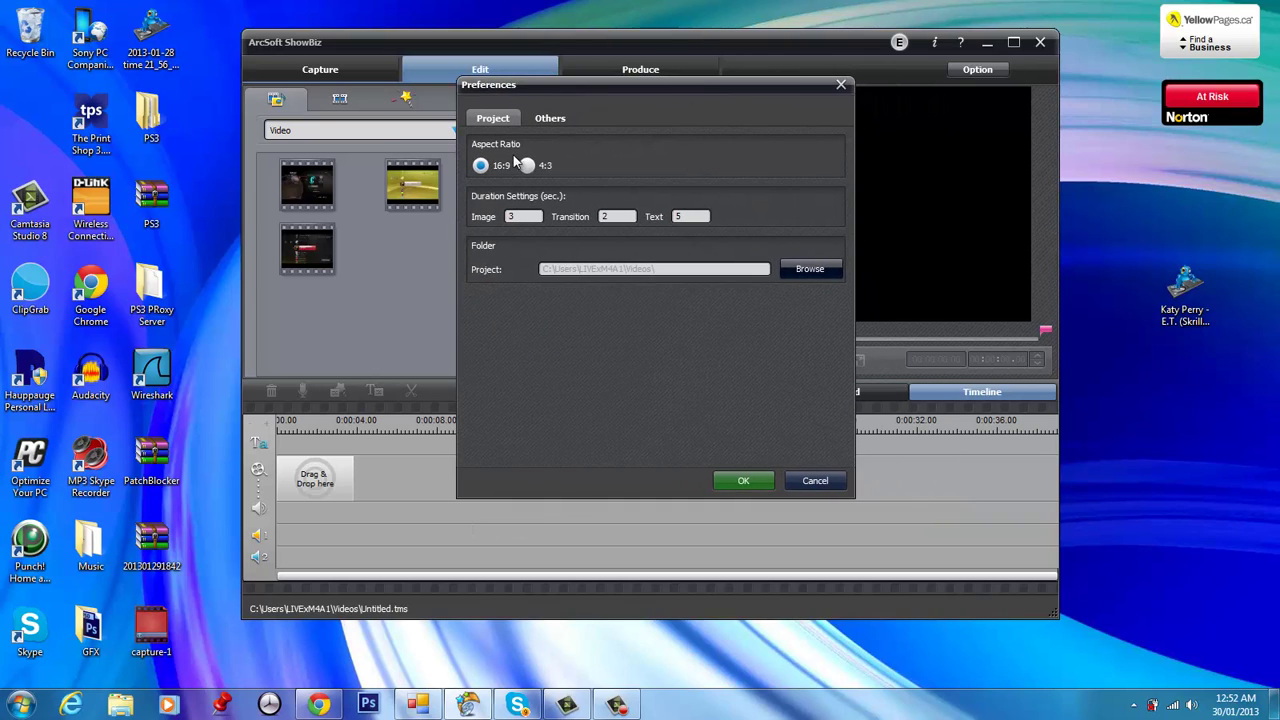
click(527, 166)
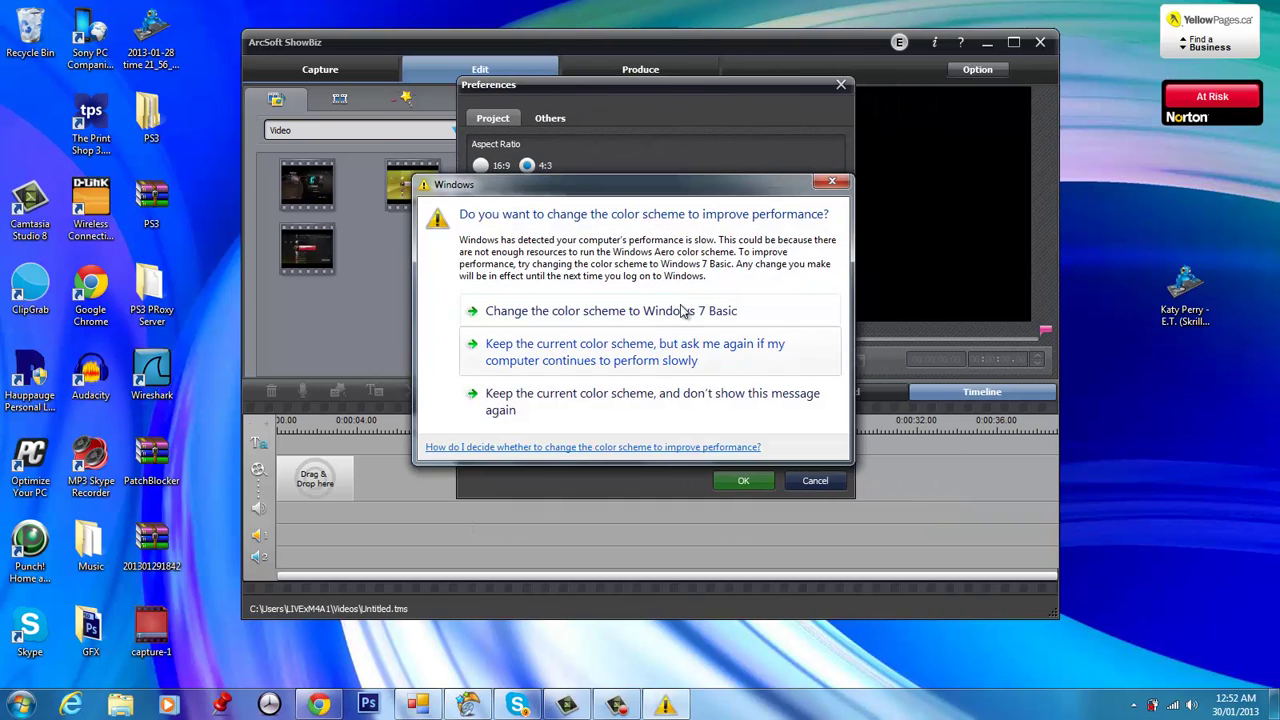
click(824, 186)
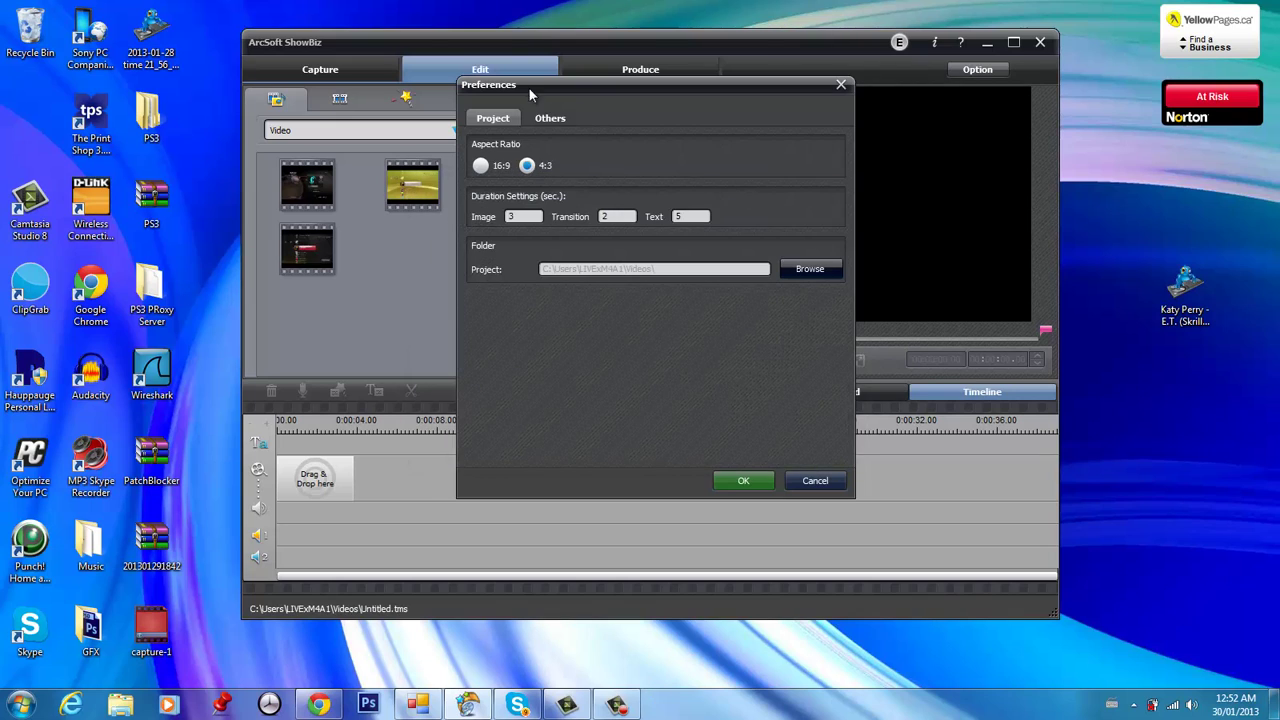
click(481, 166)
- Set the YouTube upload resolution to 1280 x 720 (HD) and save the preferences
click(552, 118)
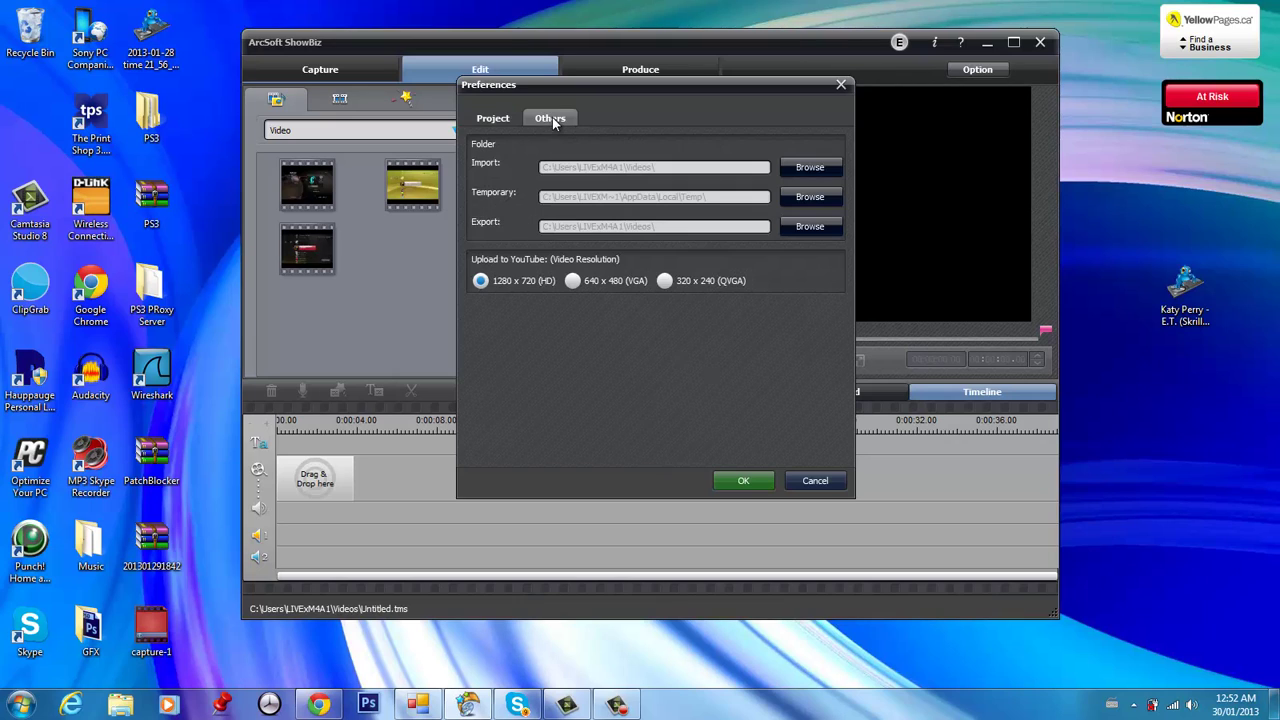
click(665, 282)
click(482, 283)
click(760, 483)
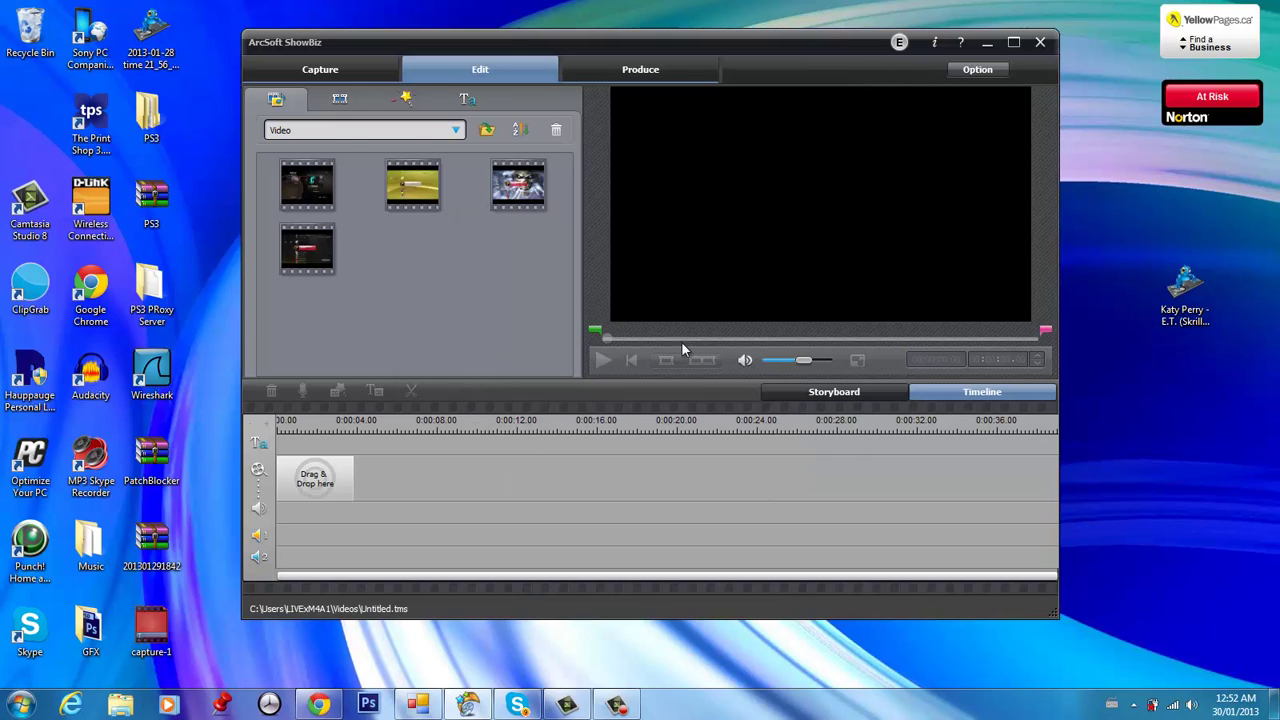
- Play the third video clip in the preview and pause it around 00:00:09
click(514, 188)
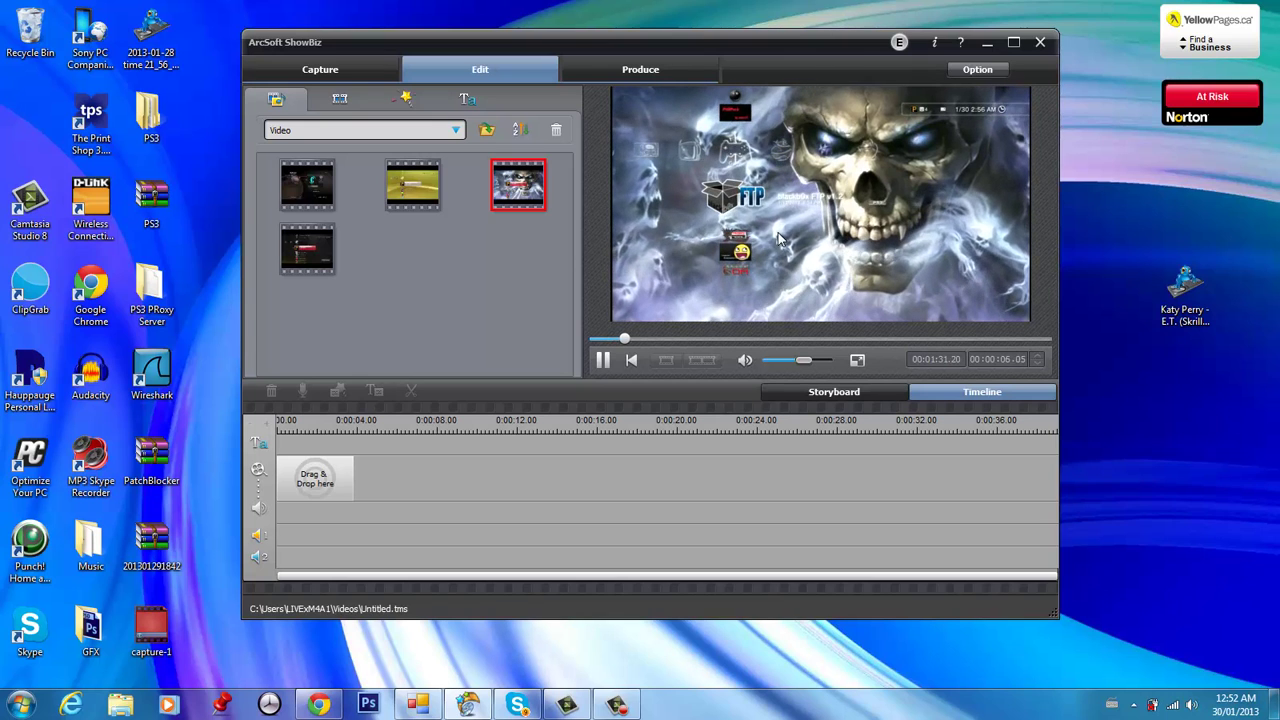
click(604, 362)
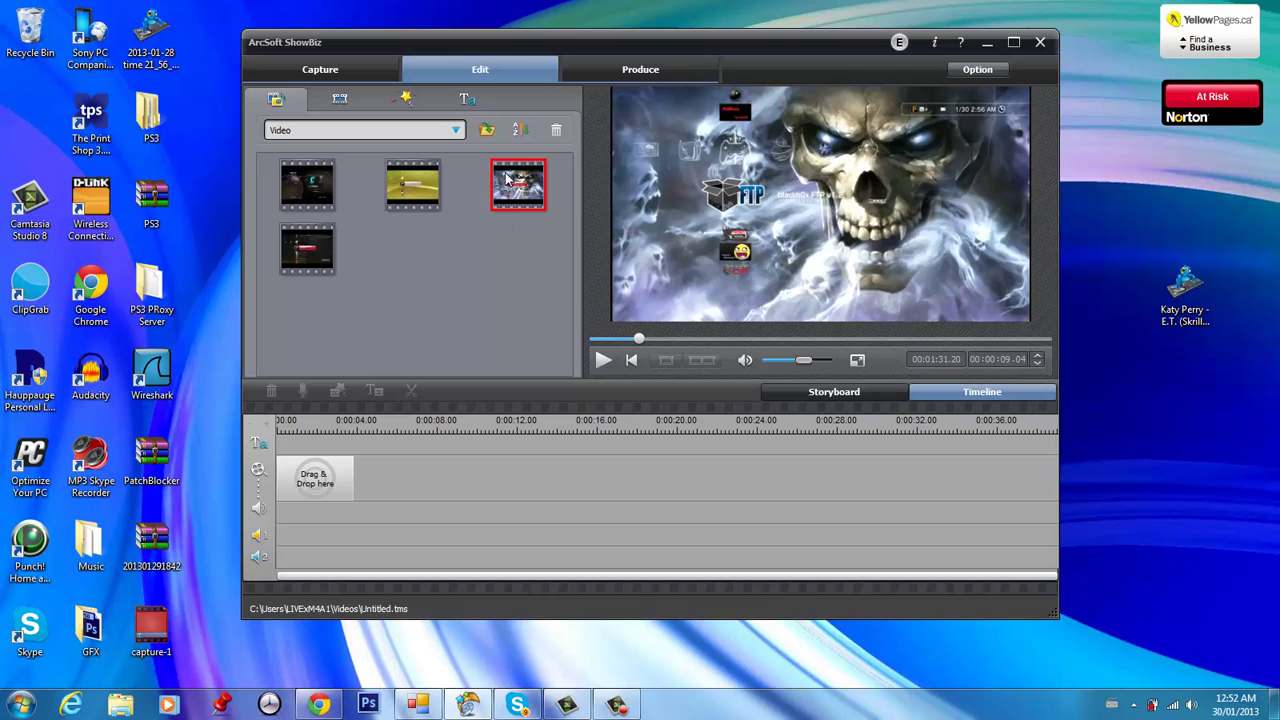
drag(516, 185, 406, 251)
click(506, 237)
- Raise the preview volume slightly, browse the transitions, and preview the green colour effect
drag(806, 361, 820, 360)
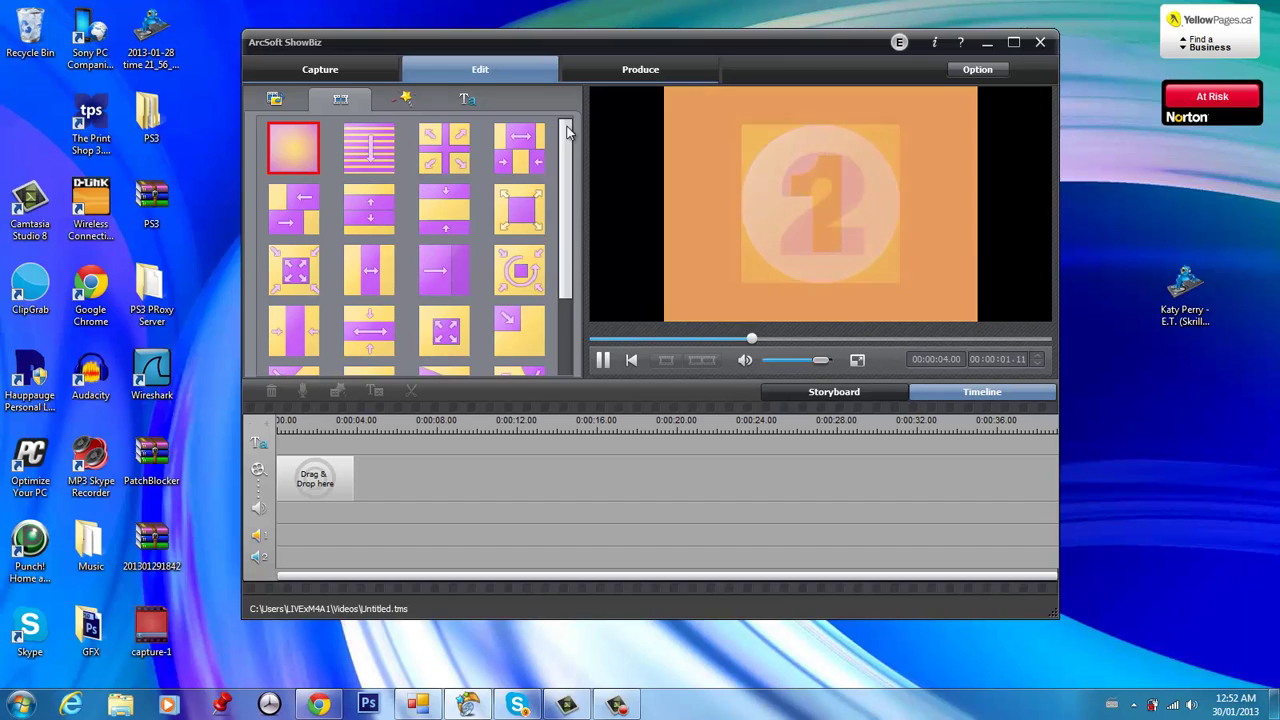
scroll(568, 135, down, 2)
scroll(560, 240, up, 2)
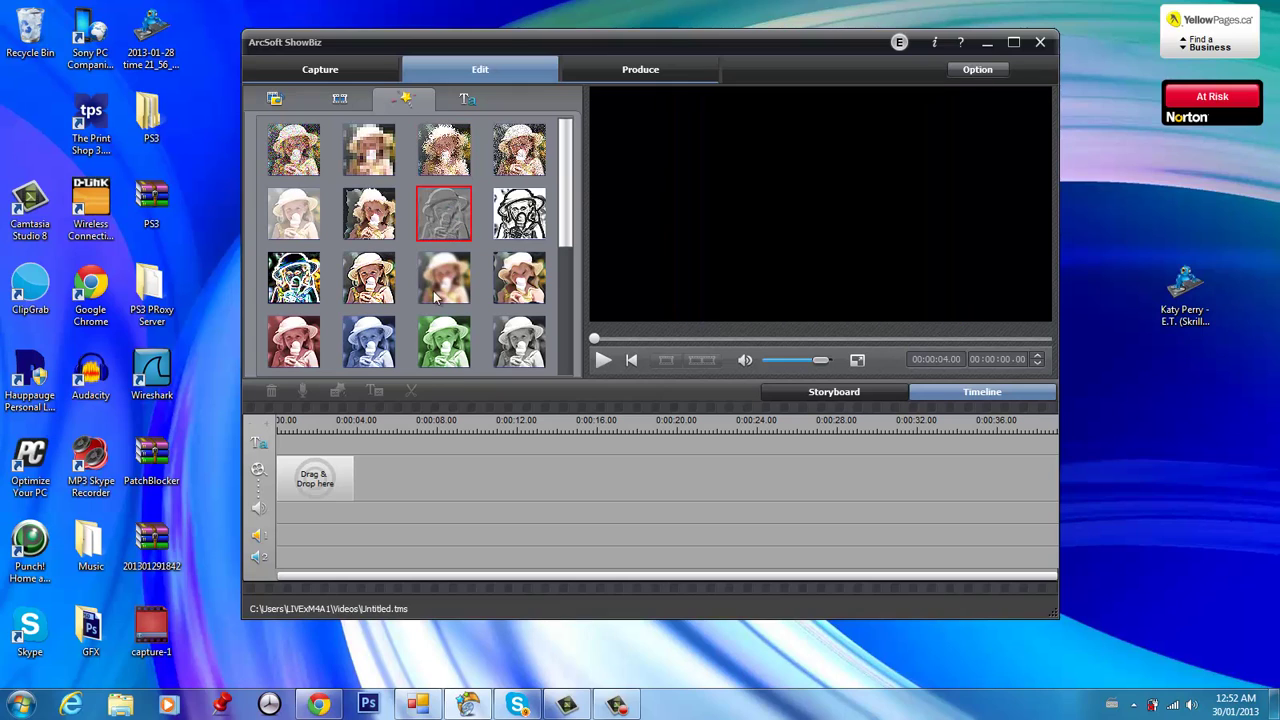
click(441, 345)
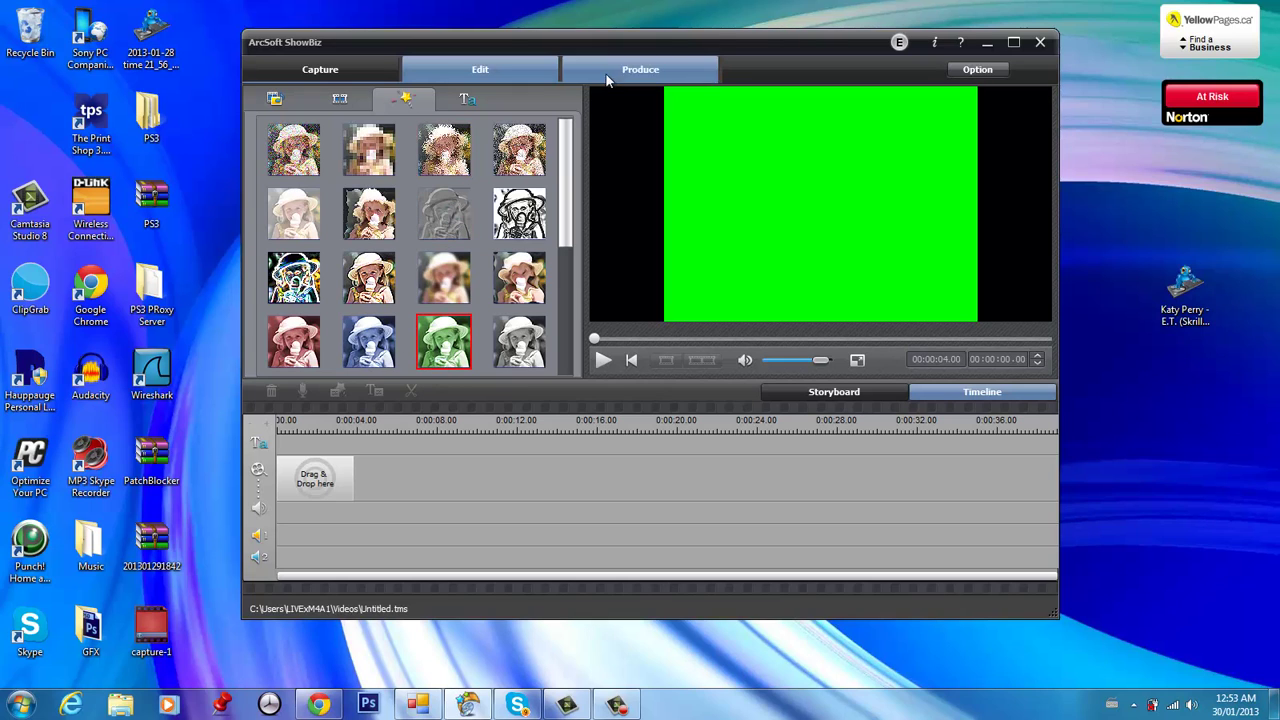
click(561, 293)
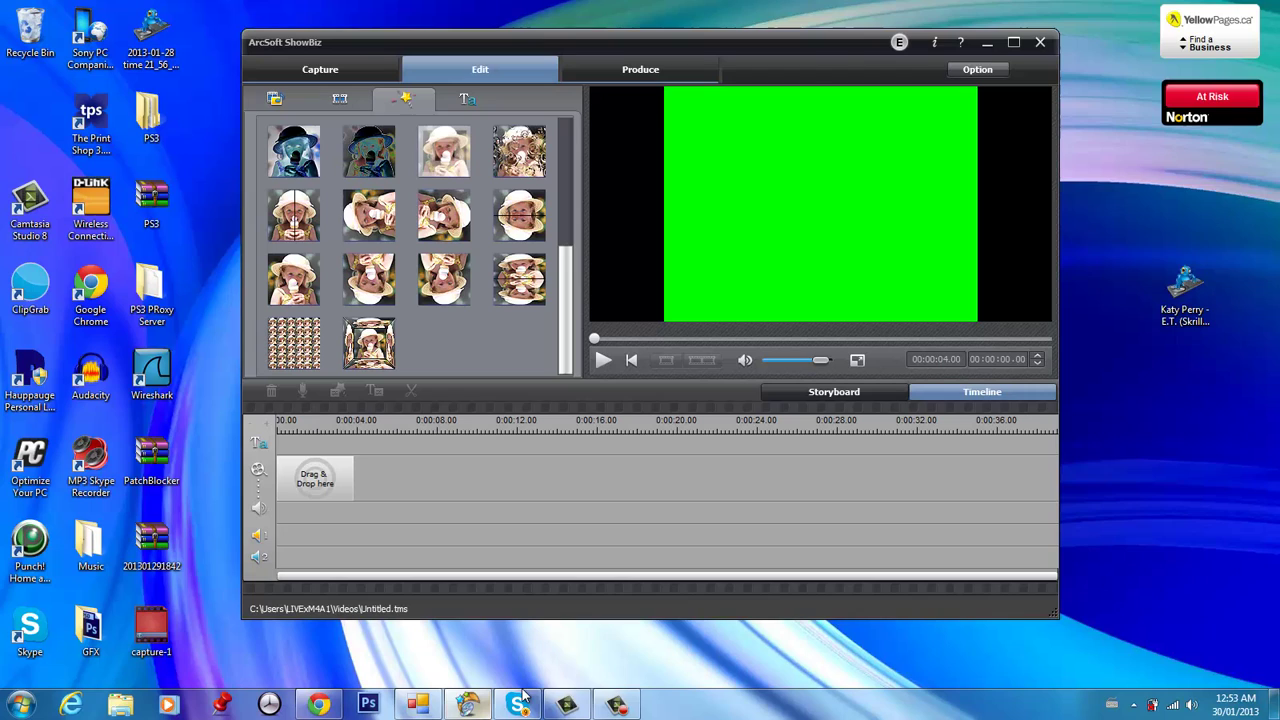